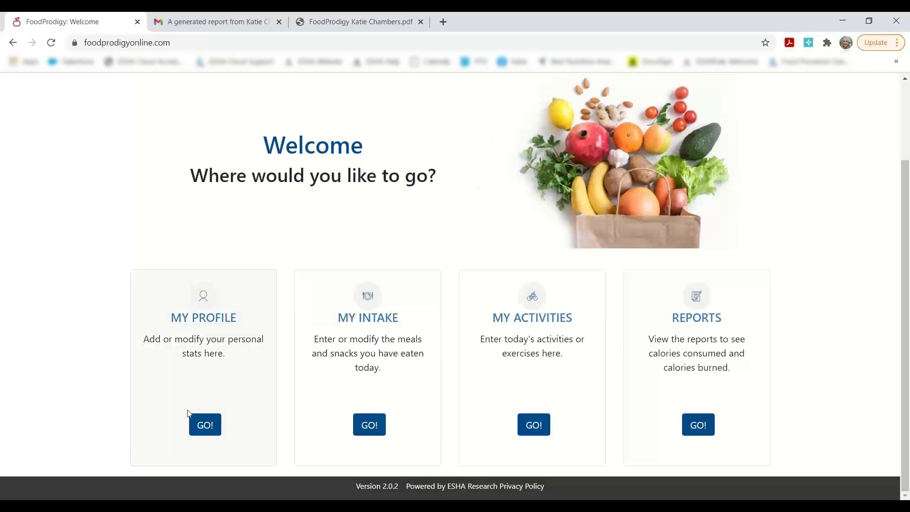
Step: Open the personal profile and review its name, birthdate, sex, height and weight fields
left_click(210, 428)
left_click(210, 432)
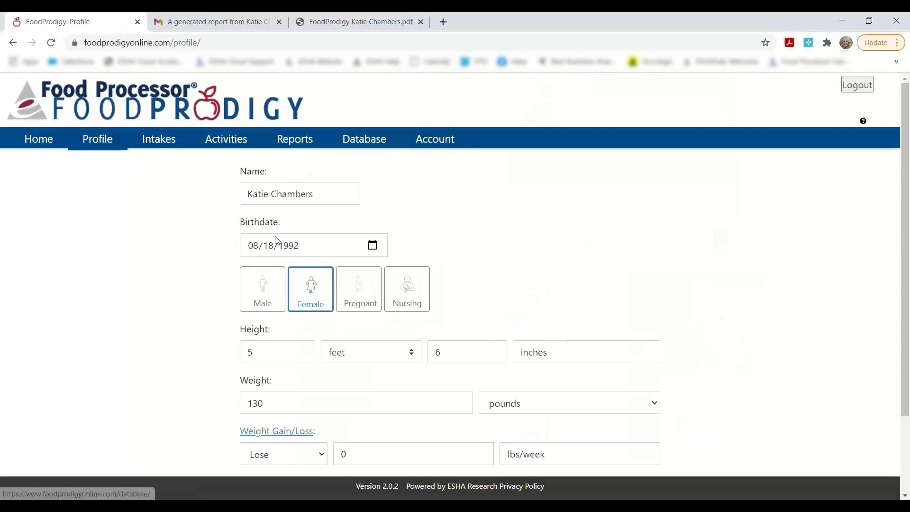
scroll(384, 200, "down", 1)
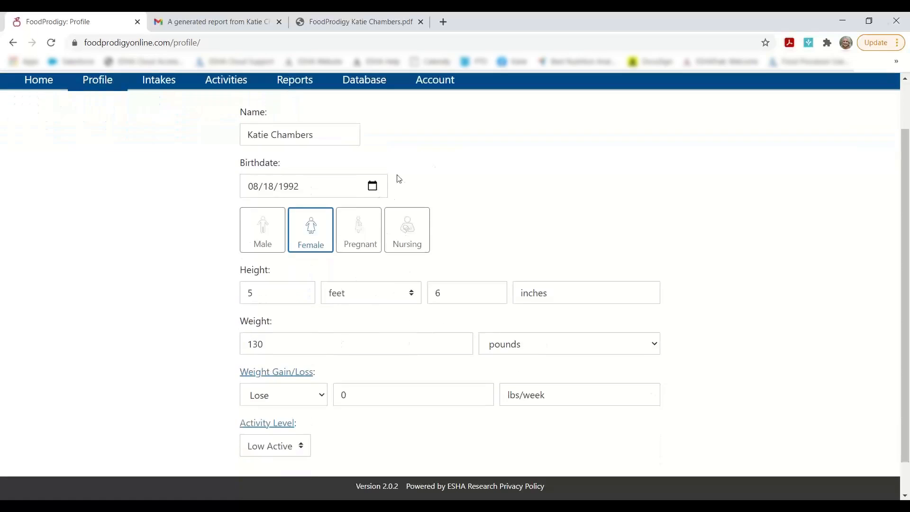
scroll(399, 179, "up", 1)
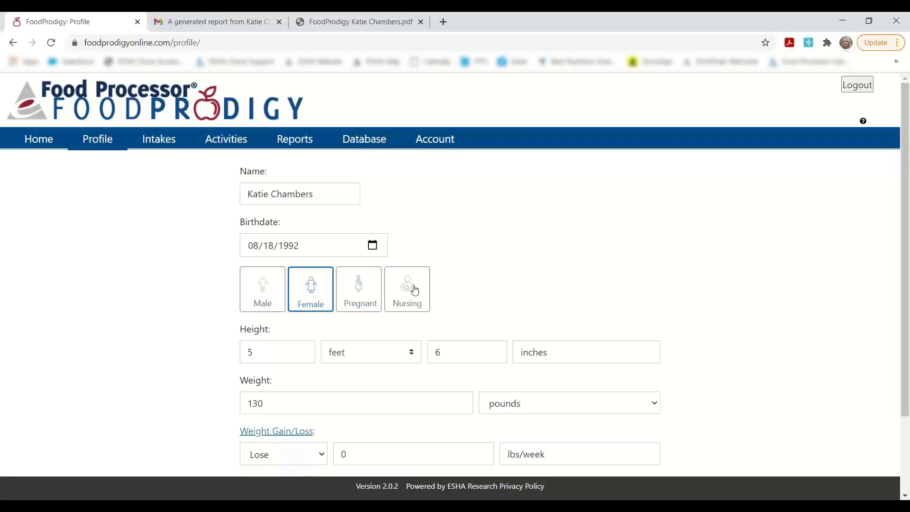
scroll(451, 297, "down", 2)
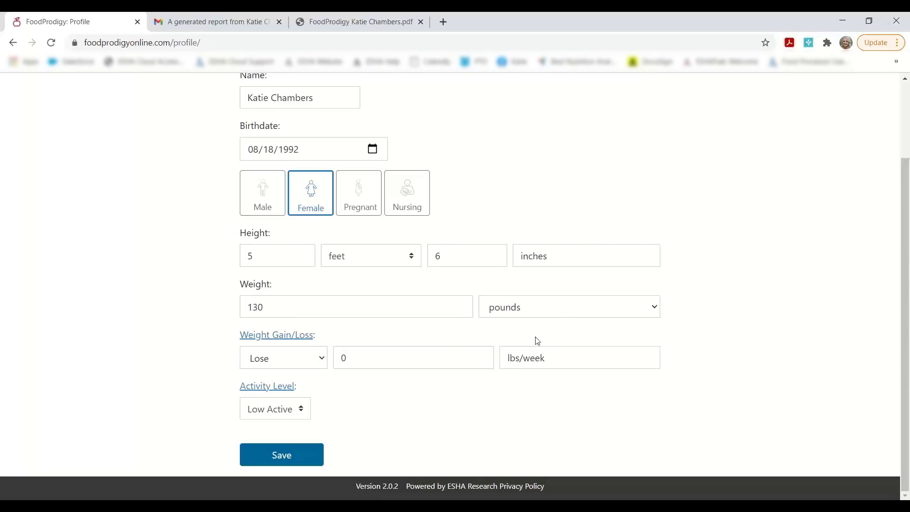
Step: Check the weight gain/loss and activity level choices, keep Lose and Low Active, and save the profile
left_click(323, 365)
left_click(323, 362)
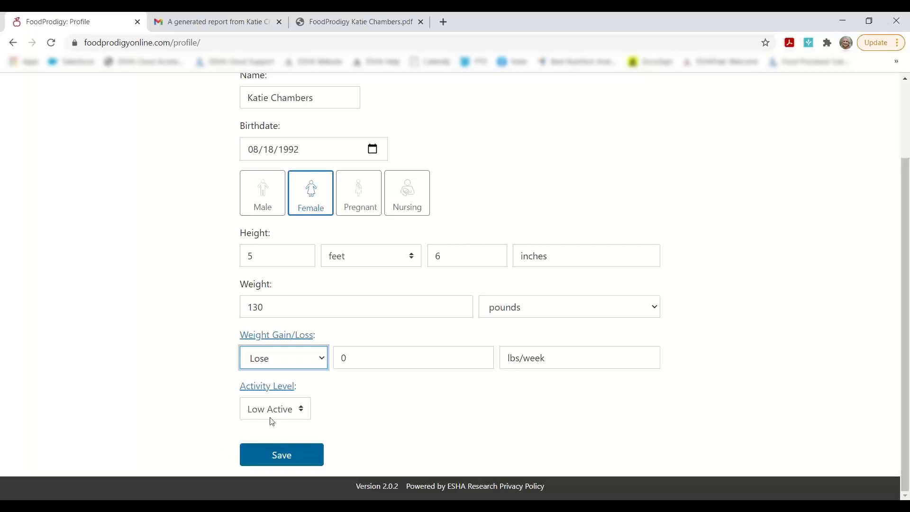
left_click(282, 413)
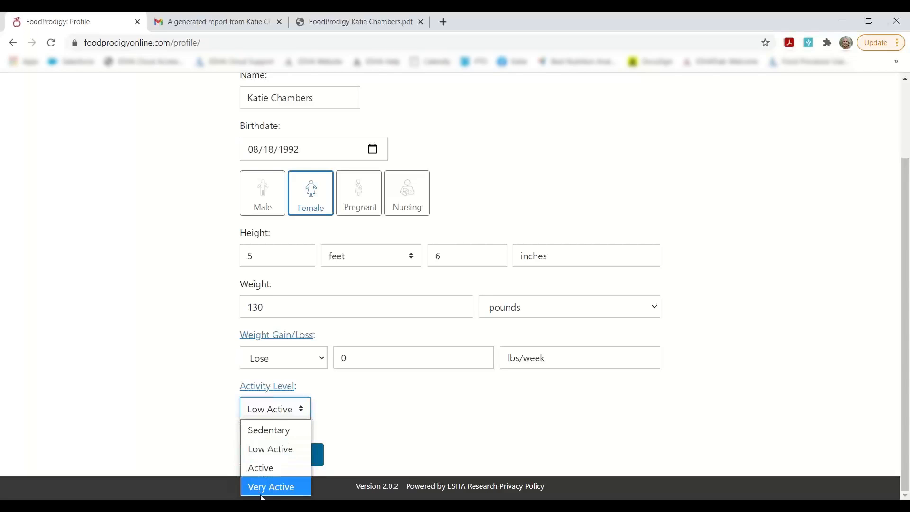
left_click(455, 409)
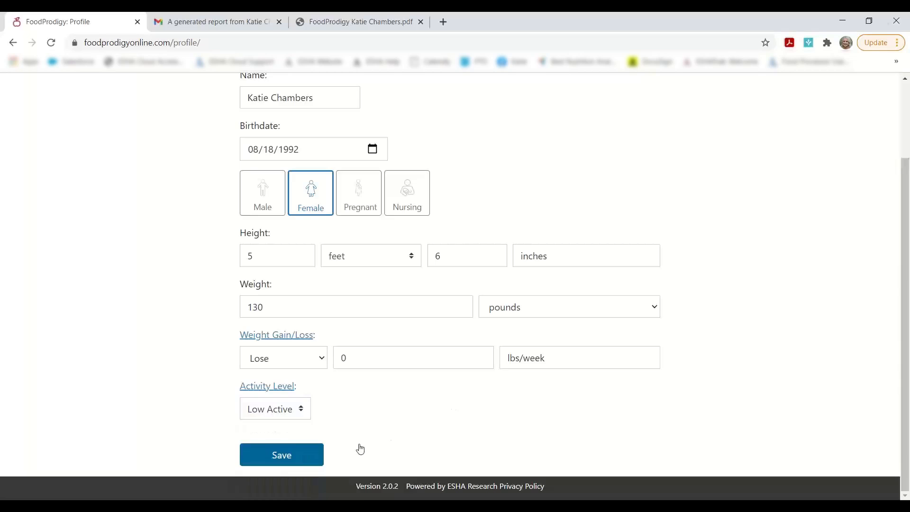
left_click(295, 464)
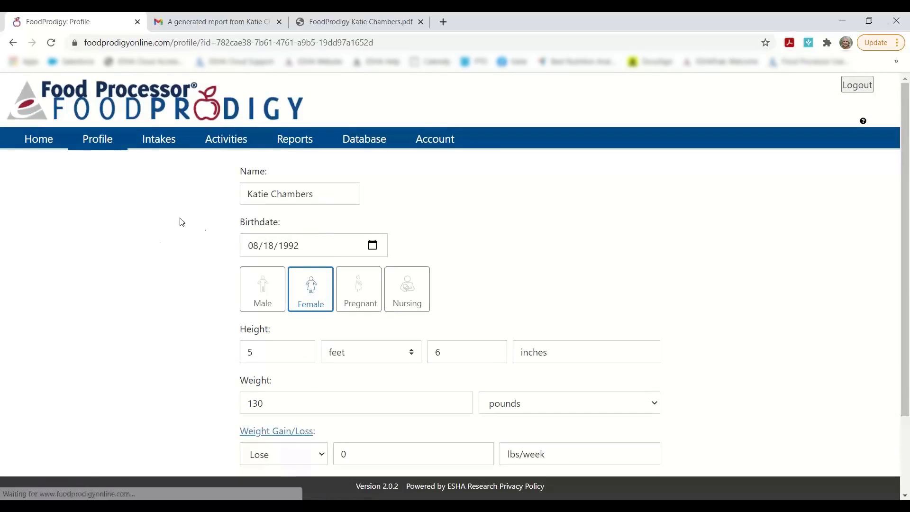
Step: Search the Day 1 food intakes for "hard boiled egg" and add "egg, hard boiled, large (USDA)"
left_click(170, 141)
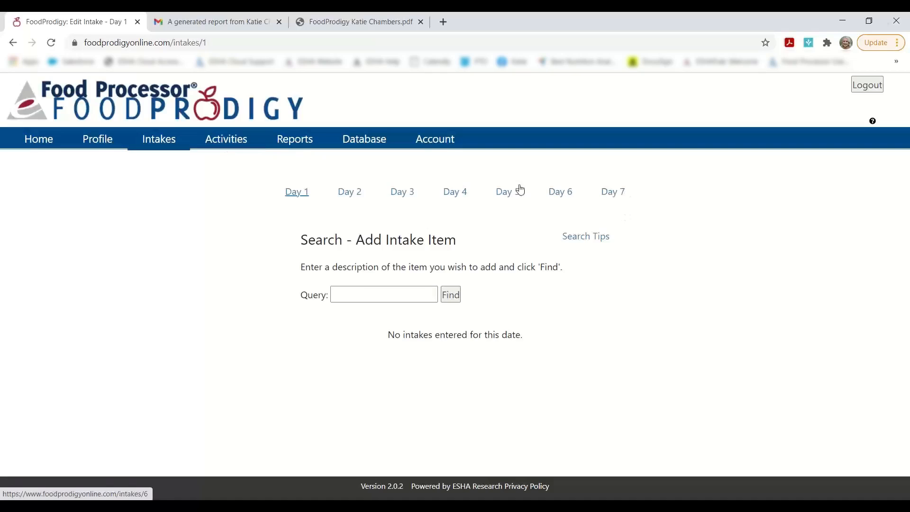
left_click(418, 291)
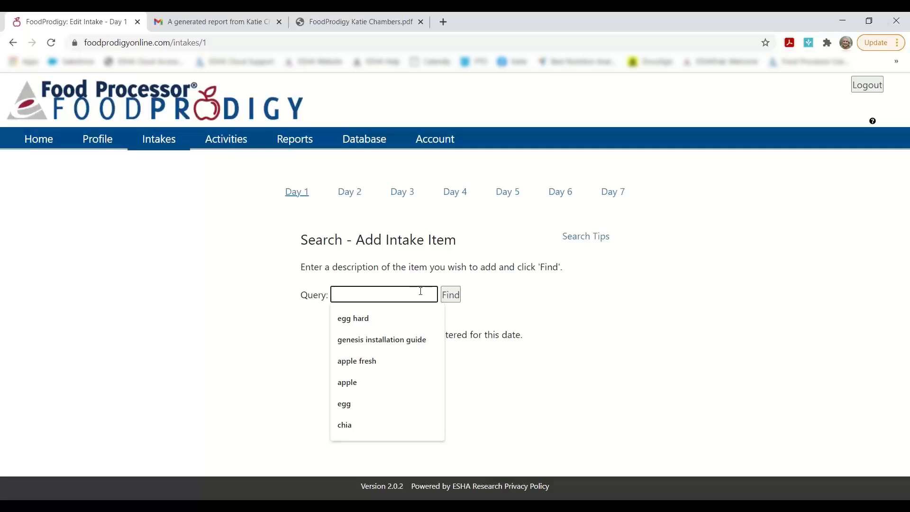
type("hard boiled egg")
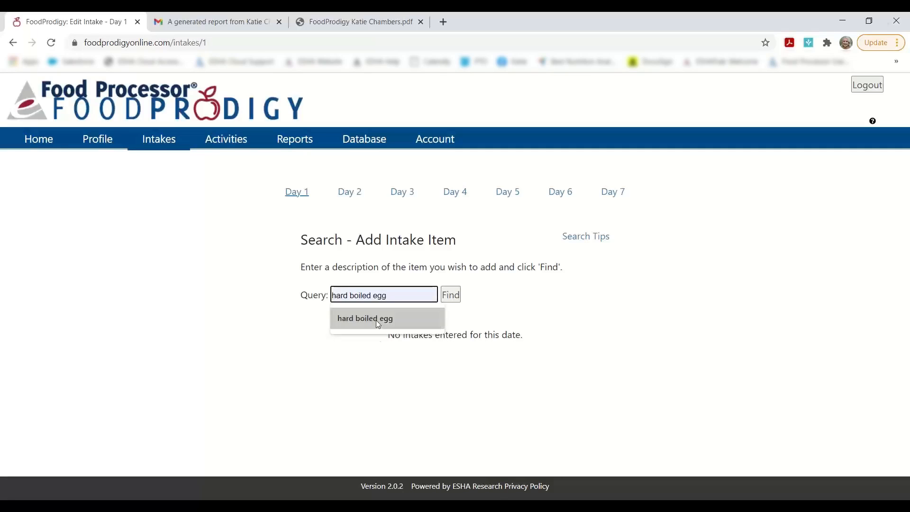
left_click(377, 320)
left_click(457, 301)
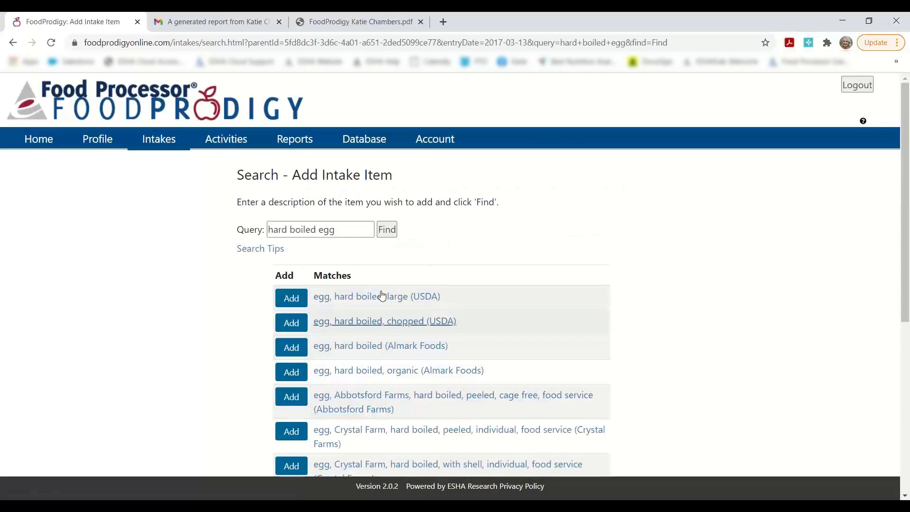
left_click(291, 300)
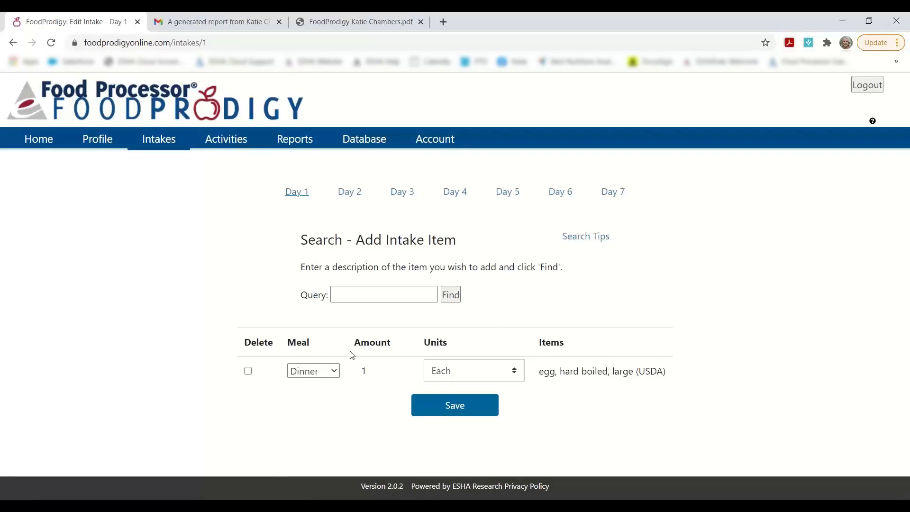
Step: Assign the egg to Breakfast, keep its unit as Each, and save the Day 1 intake
left_click(325, 371)
left_click(318, 407)
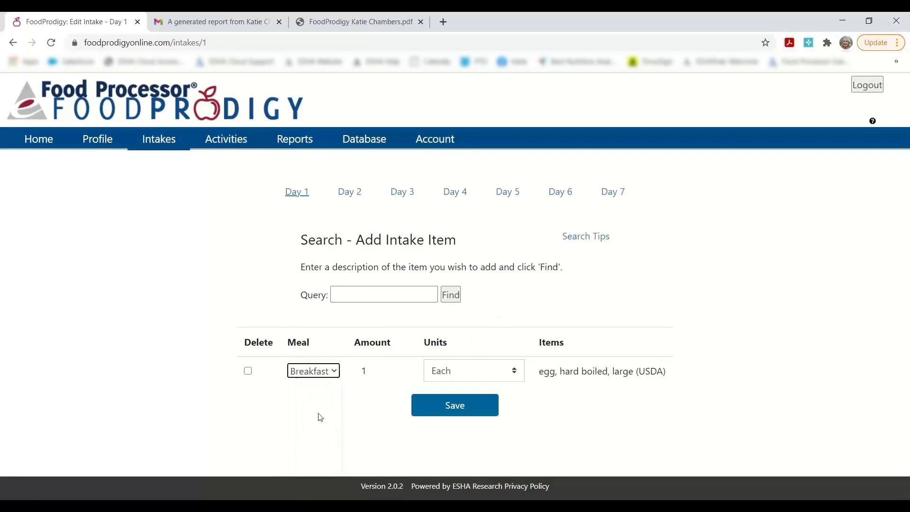
left_click(332, 377)
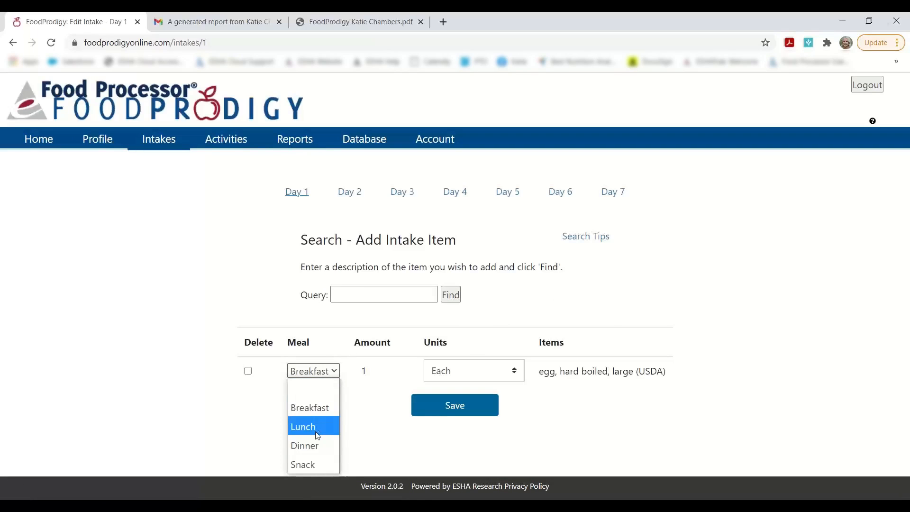
left_click(322, 408)
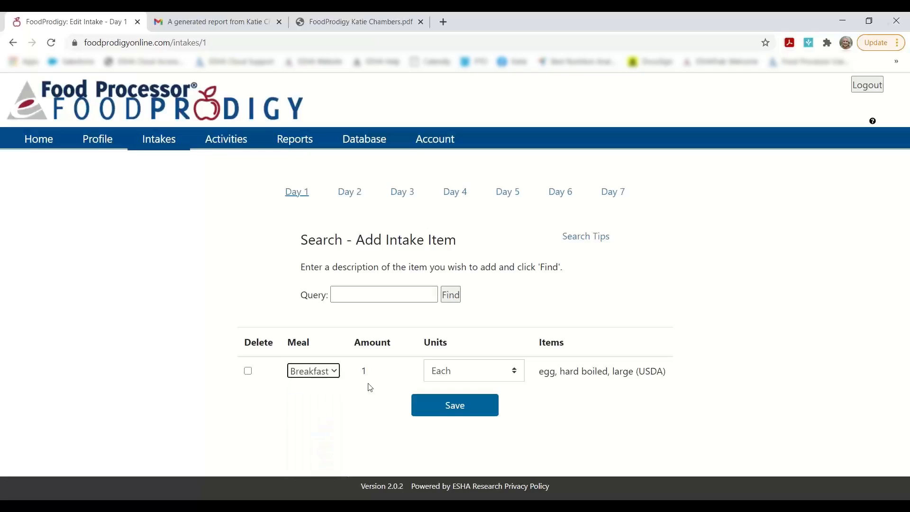
left_click(495, 371)
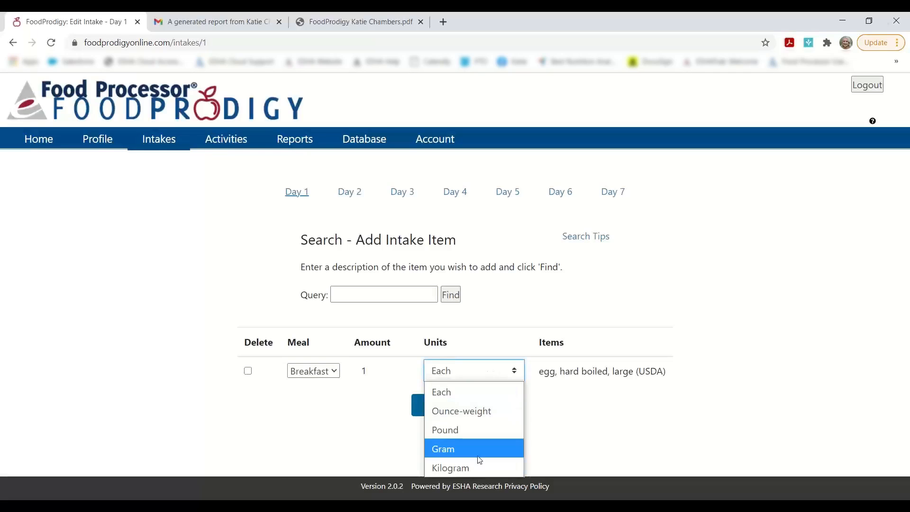
left_click(425, 385)
left_click(455, 405)
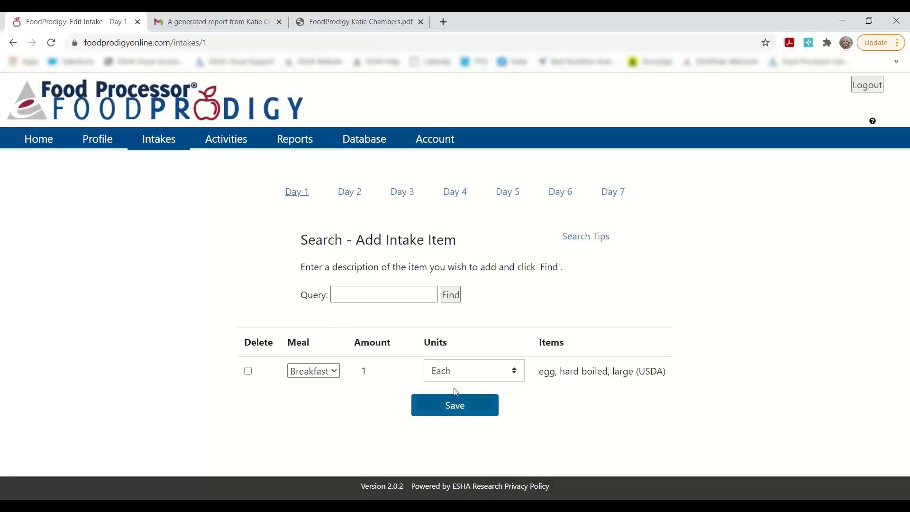
left_click(455, 407)
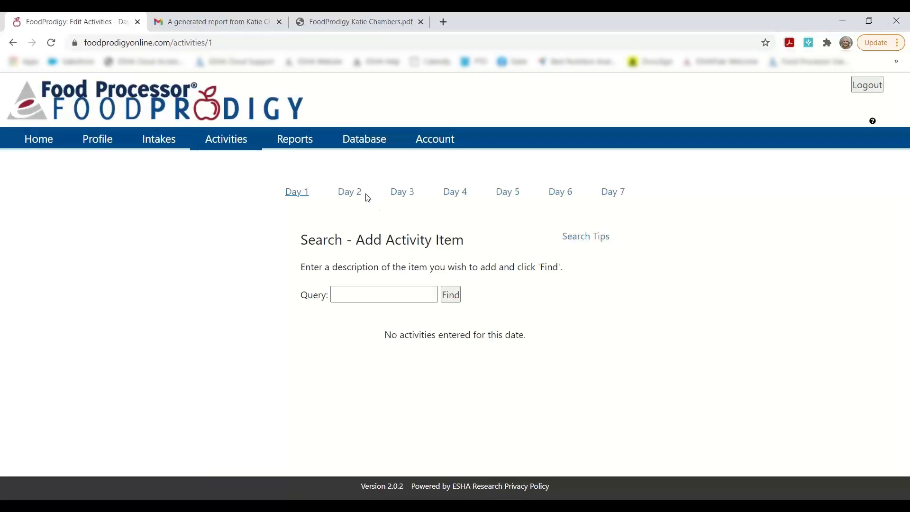
Step: Search the Day 1 activities for "dog" and add "walking the dog"
left_click(304, 194)
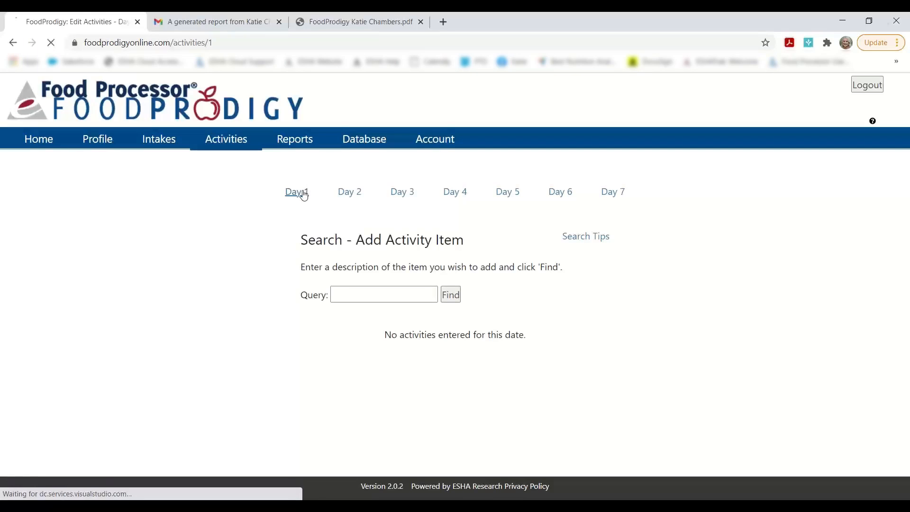
left_click(391, 300)
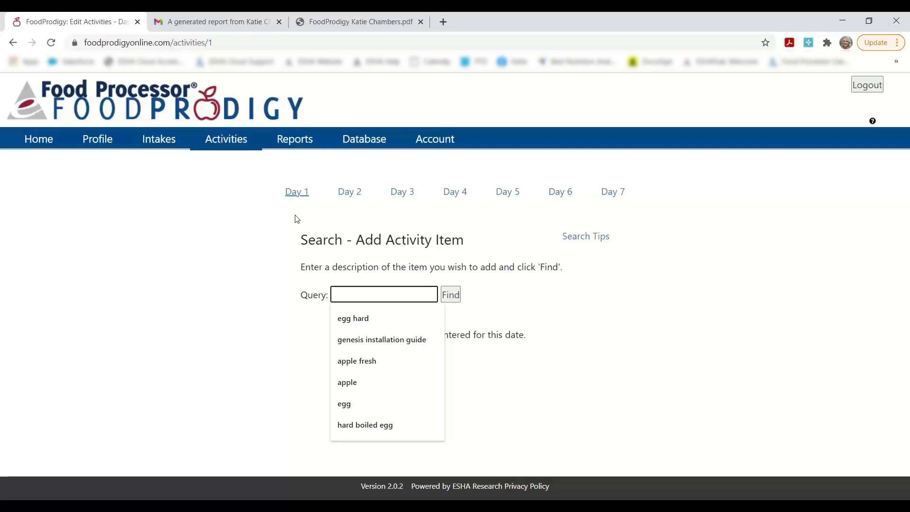
type("dpg")
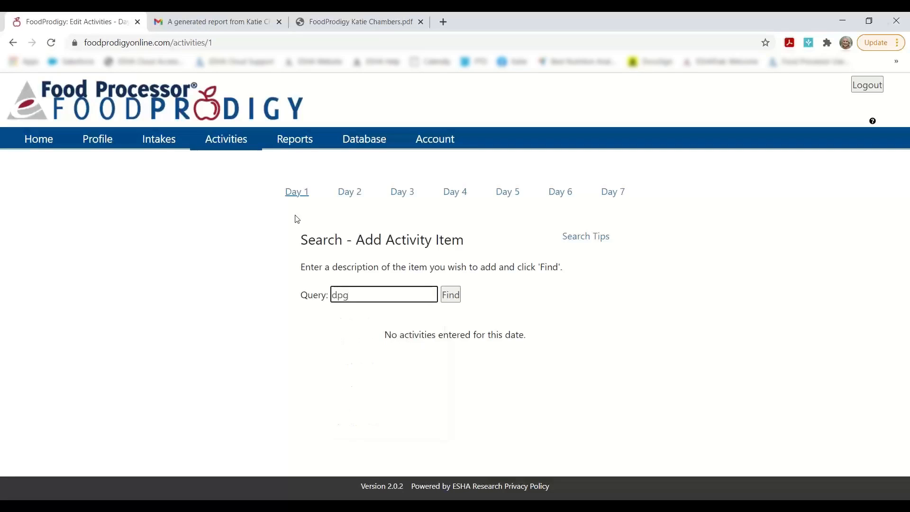
key("BackSpace")
key("BackSpace")
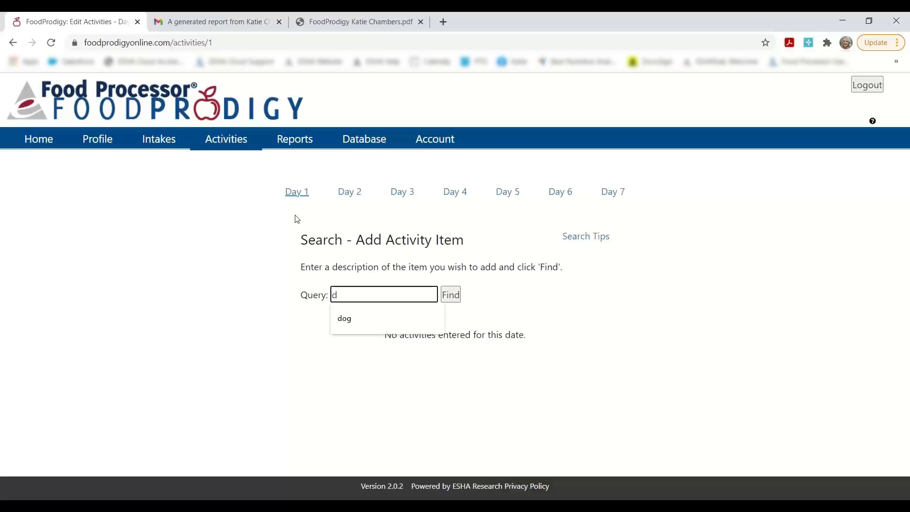
type("og")
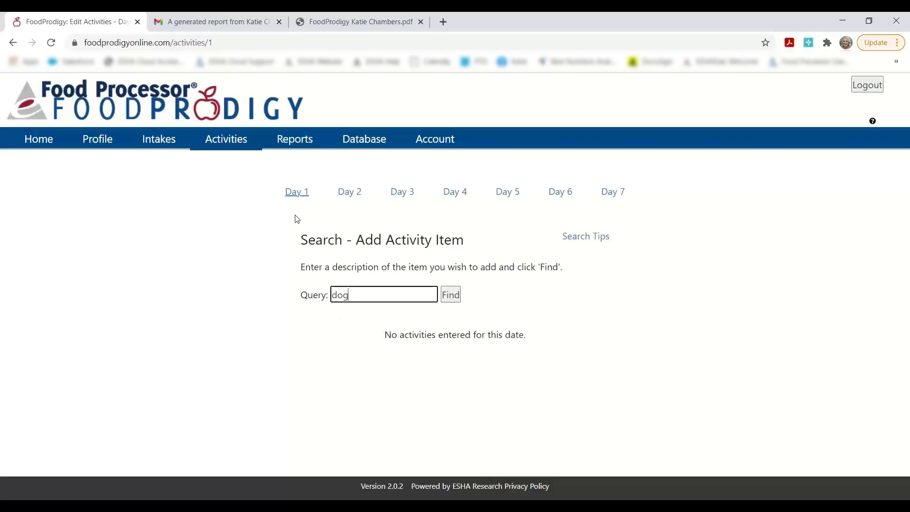
key("Return")
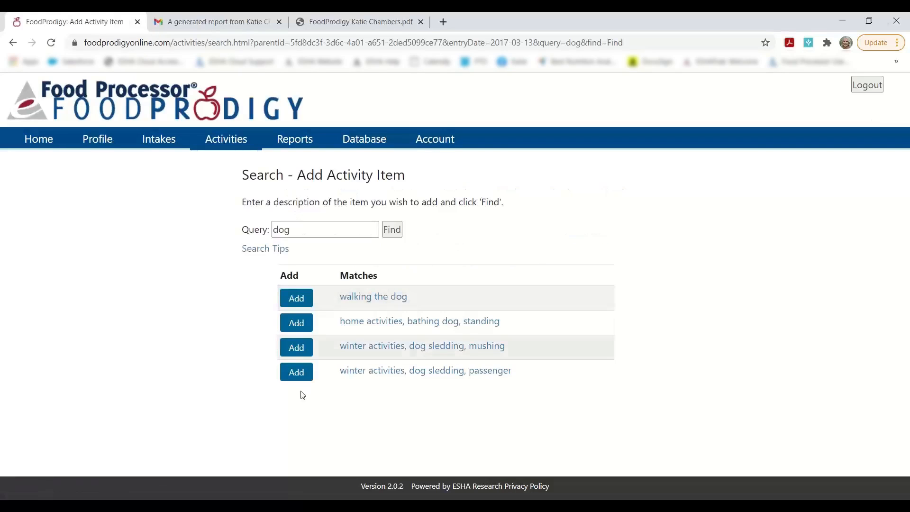
left_click(298, 301)
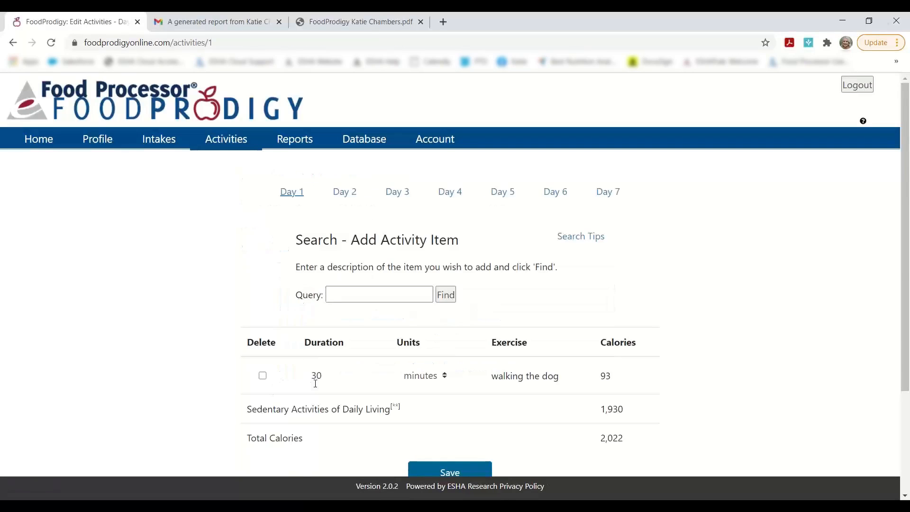
Step: Set the dog-walking duration to 1 hour and save the Day 1 activities
left_click(317, 375)
left_click(441, 375)
left_click(432, 413)
double_click(319, 375)
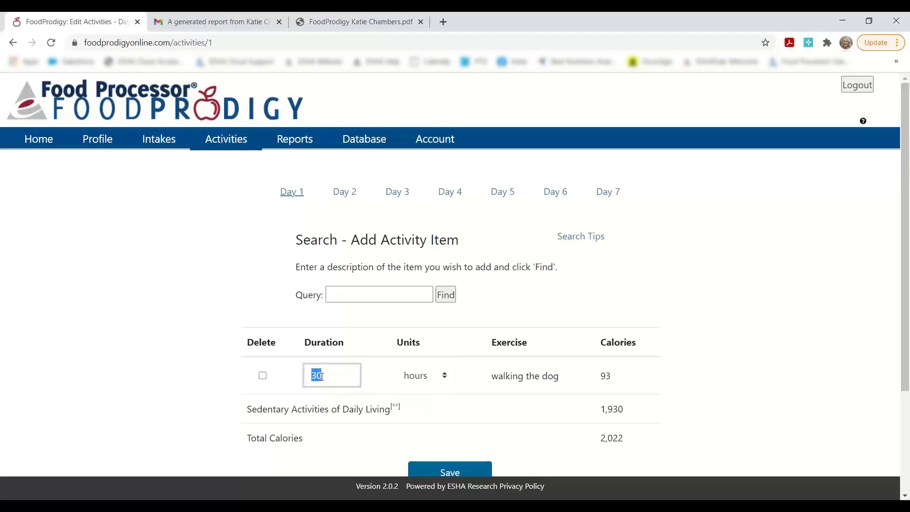
type("1")
left_click(447, 464)
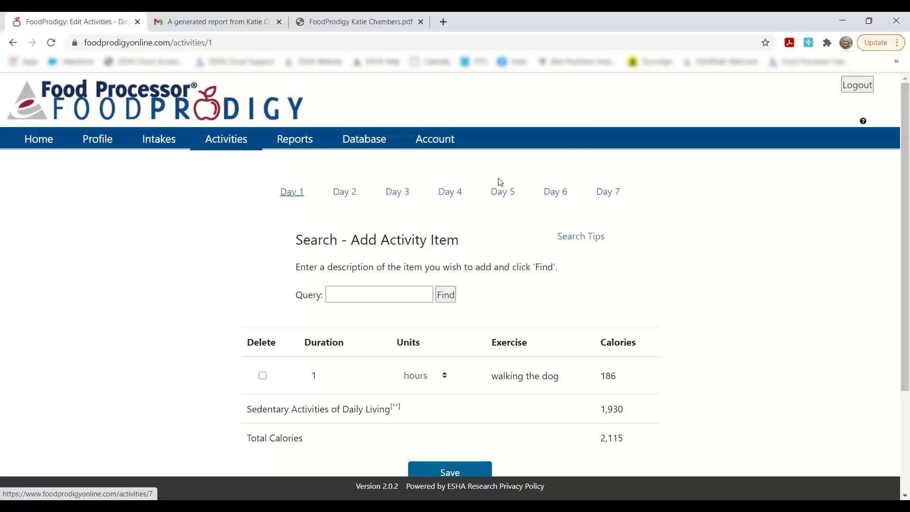
Step: Open the summary report and review its profile info, Day 1 food intake and exercise calories
left_click(310, 146)
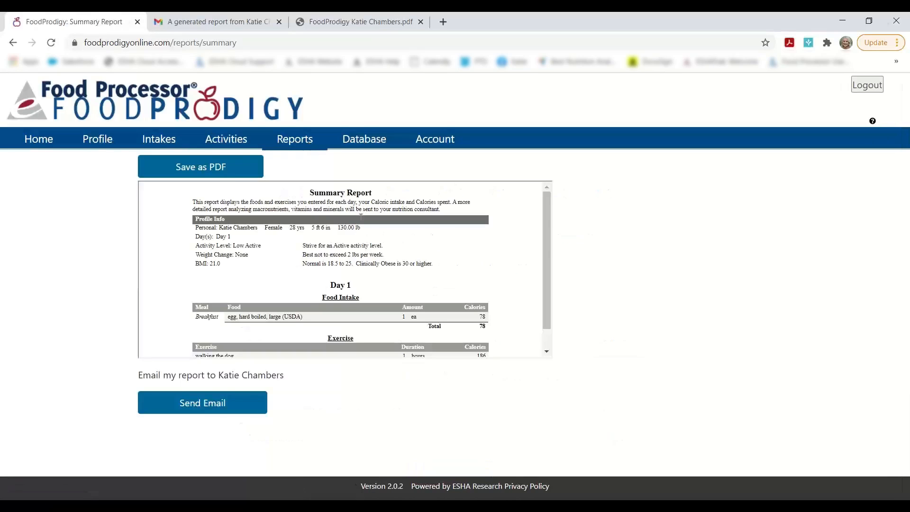
scroll(376, 246, "down", 1)
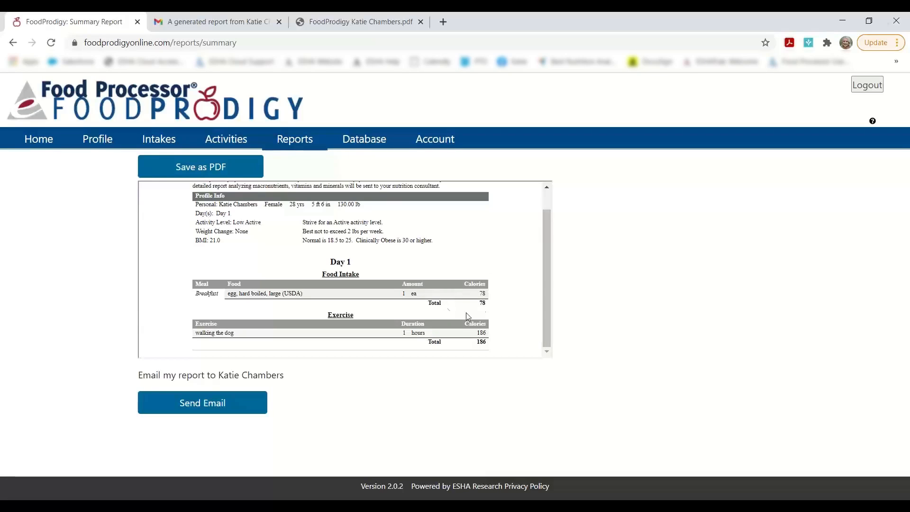
scroll(413, 261, "up", 1)
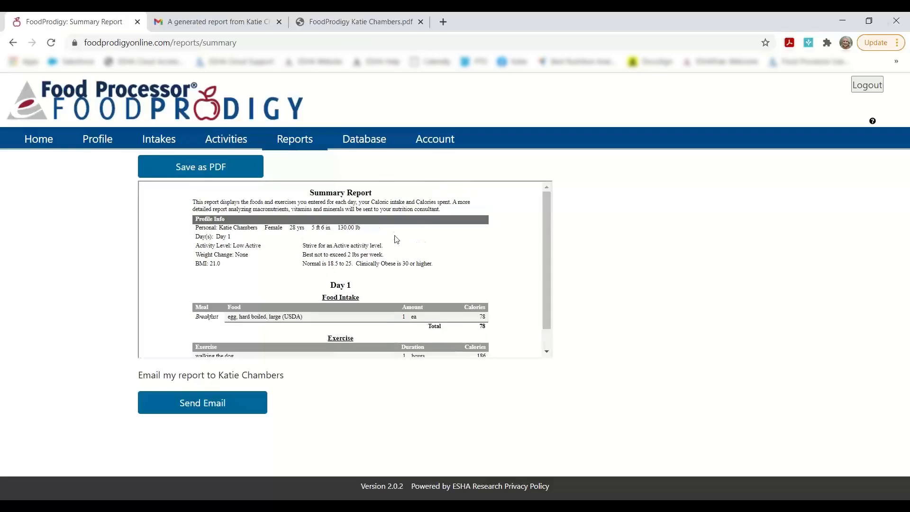
left_click(295, 141)
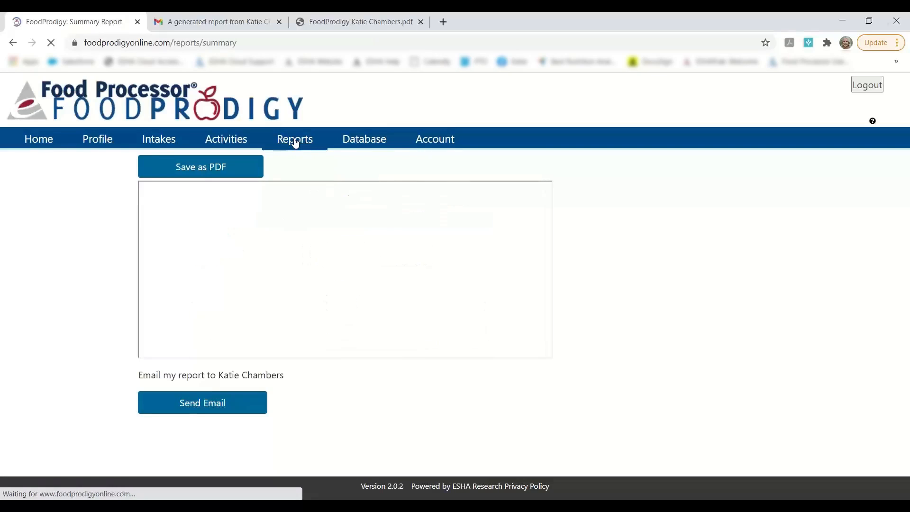
scroll(346, 306, "down", 1)
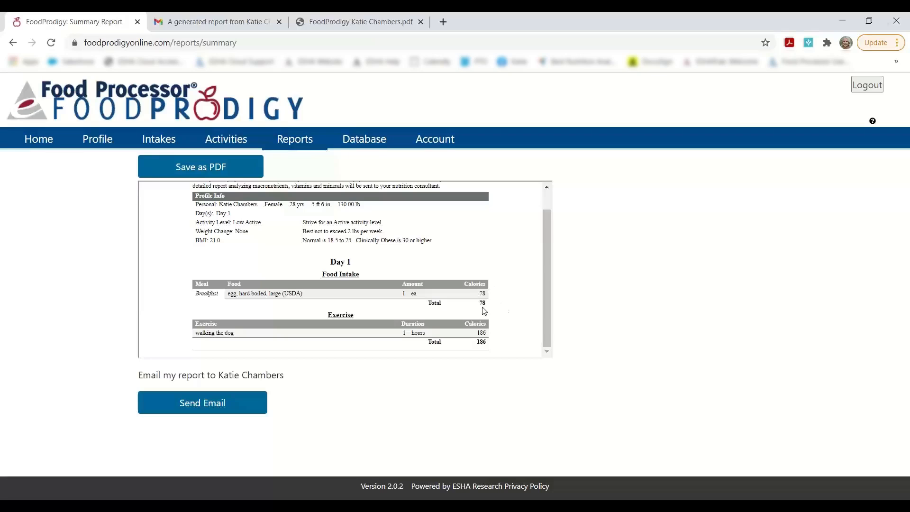
Step: View the database page for adding a new ingredient, and minimize the browser to return to the PowerPoint presentation
left_click(355, 142)
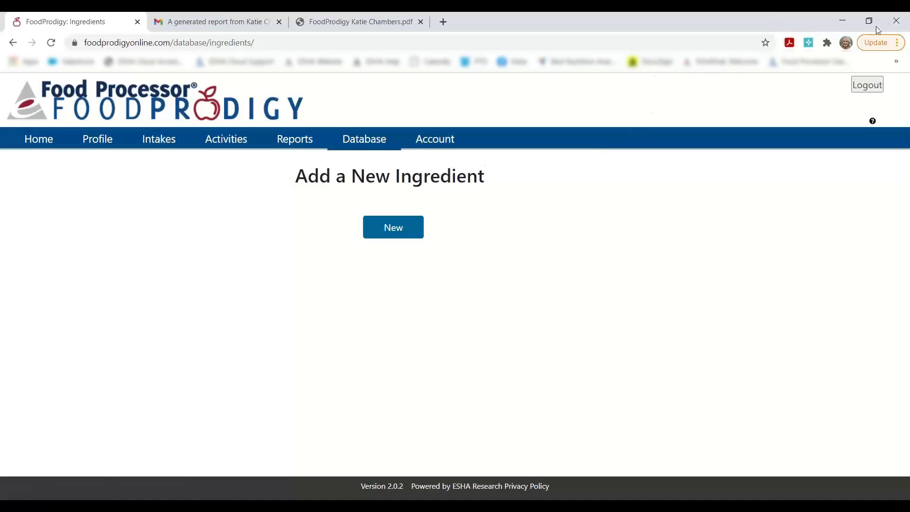
left_click(847, 22)
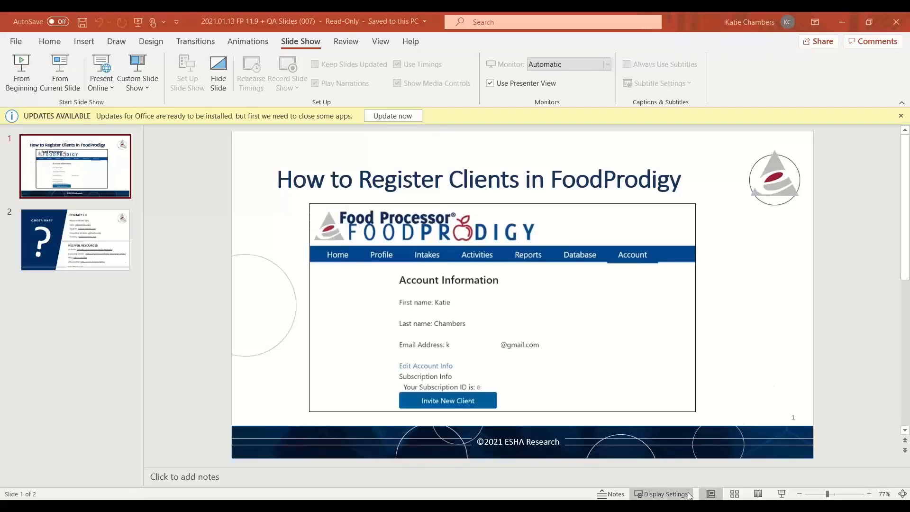
Step: Switch from the presentation to the browser and view the FoodProdigy report email with its two attachments in Gmail
mouse_move(659, 506)
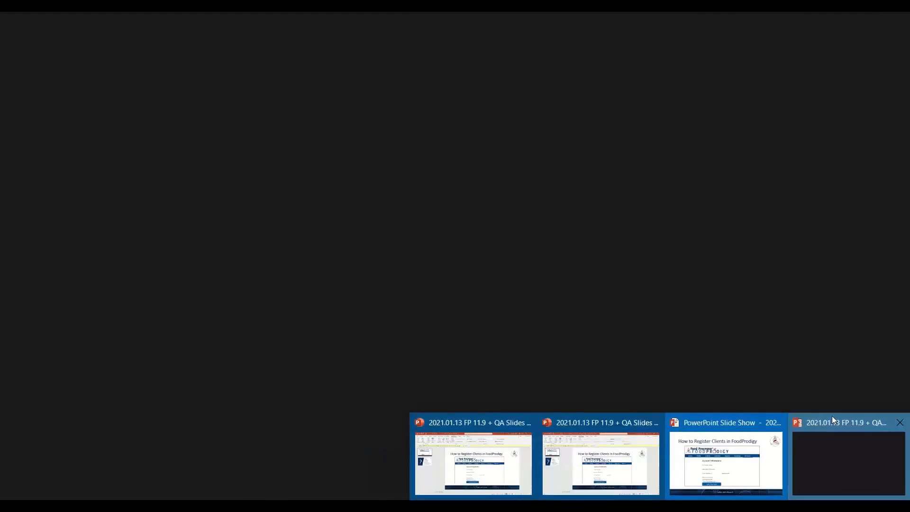
left_click(832, 416)
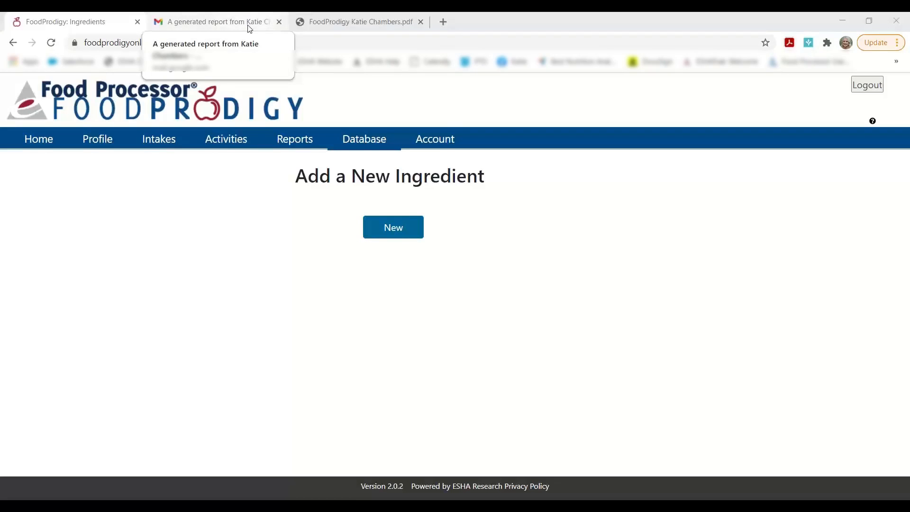
left_click(250, 28)
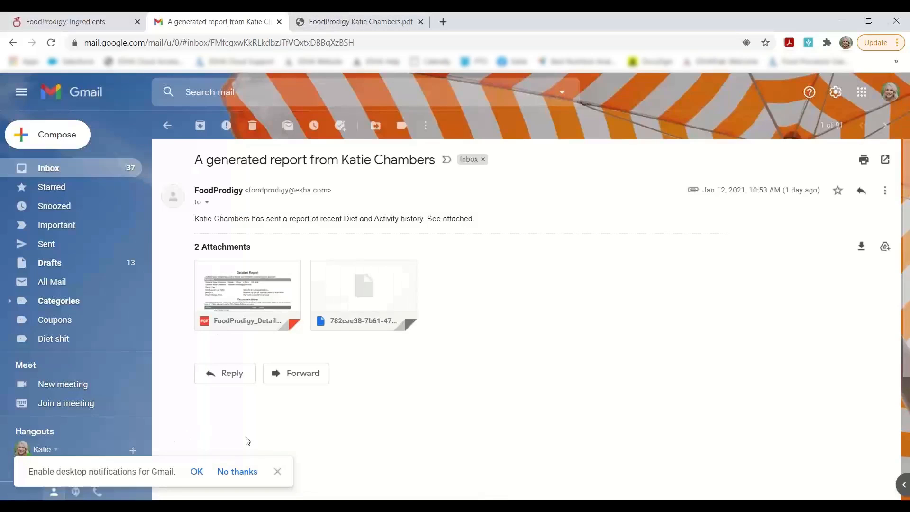
Step: Open the FoodProdigy PDF and examine its recommendations, bar graph, calories and exchanges, and food group intake pages
left_click(346, 29)
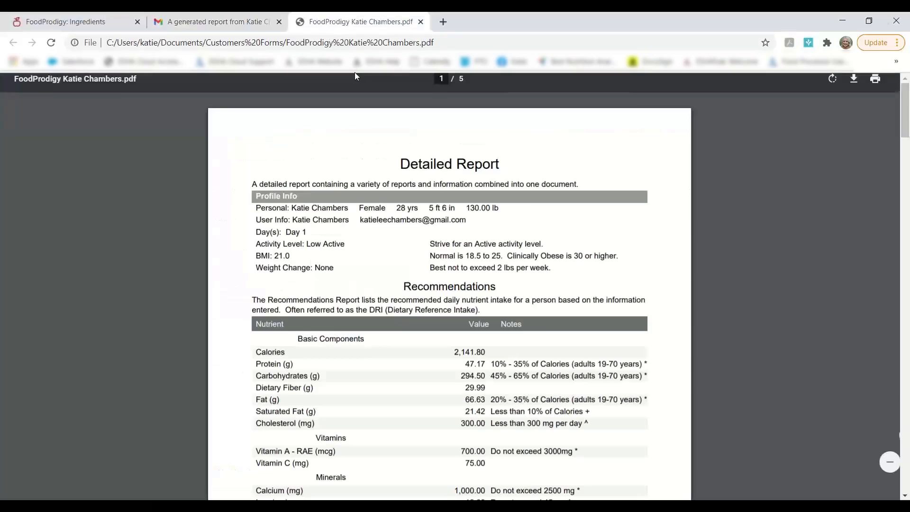
scroll(375, 389, "down", 1)
scroll(376, 395, "down", 3)
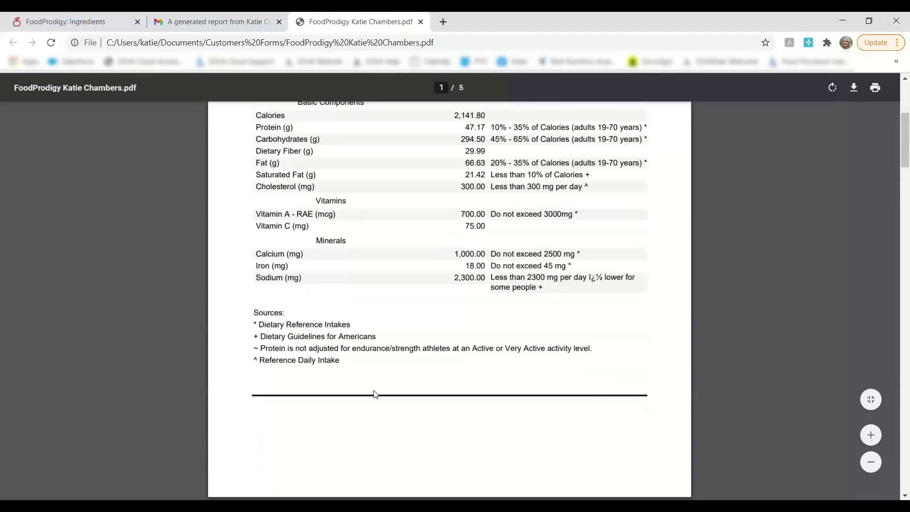
scroll(376, 391, "down", 2)
scroll(377, 391, "up", 1)
scroll(378, 392, "up", 5)
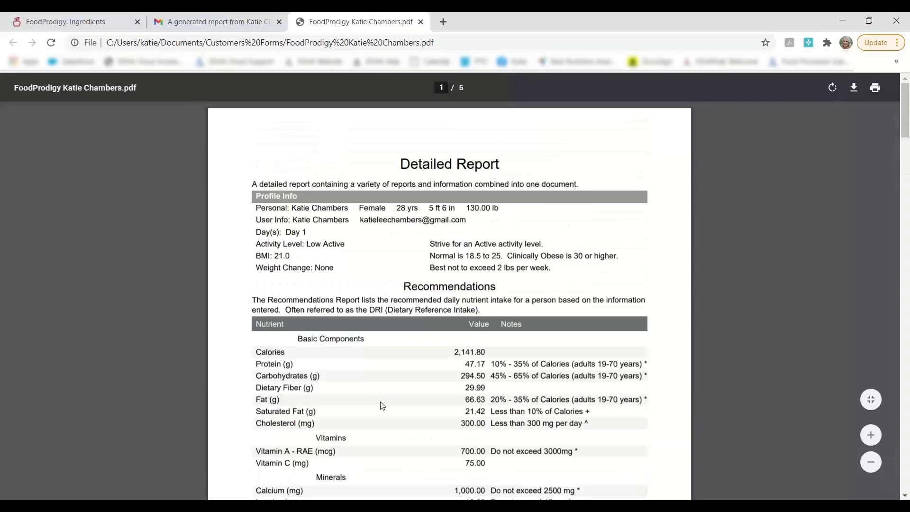
scroll(380, 396, "down", 10)
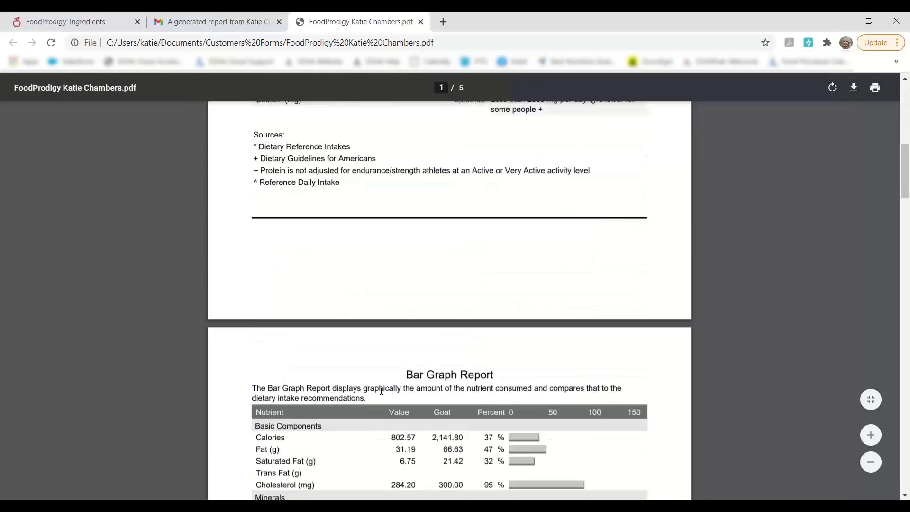
scroll(381, 391, "down", 8)
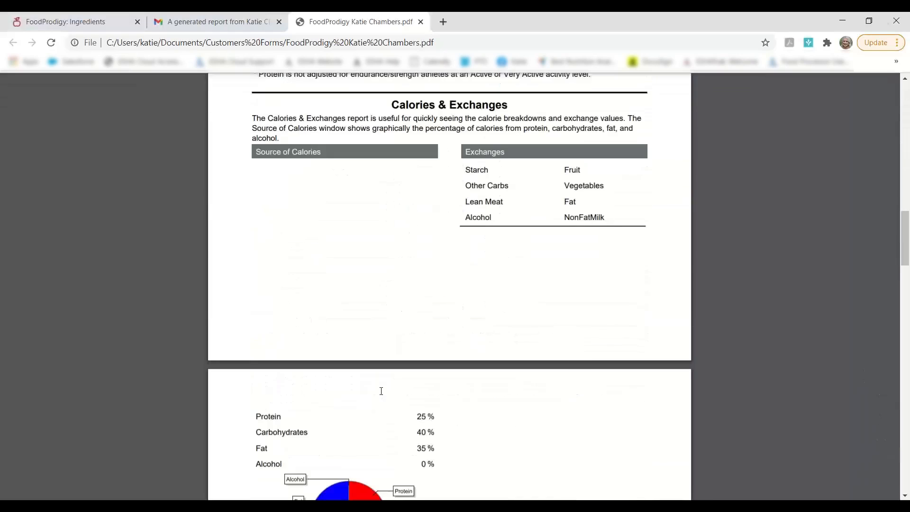
scroll(382, 391, "up", 1)
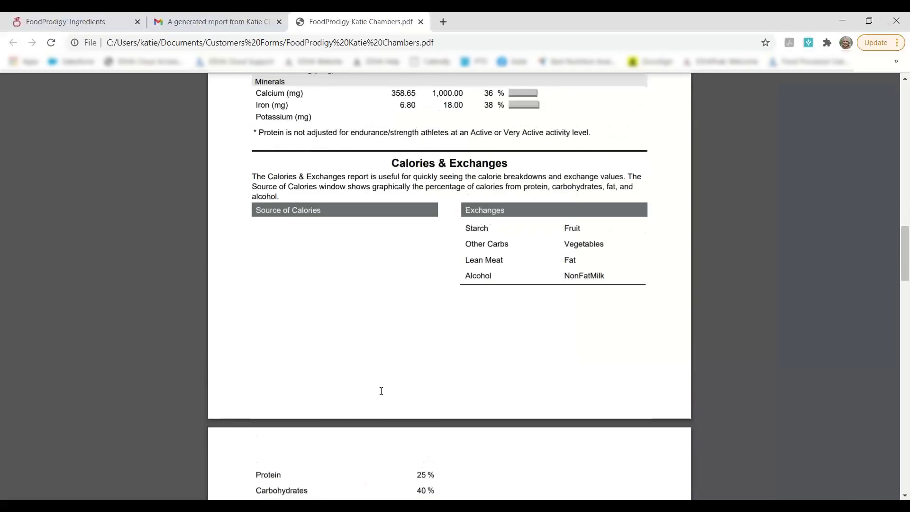
scroll(382, 391, "up", 10)
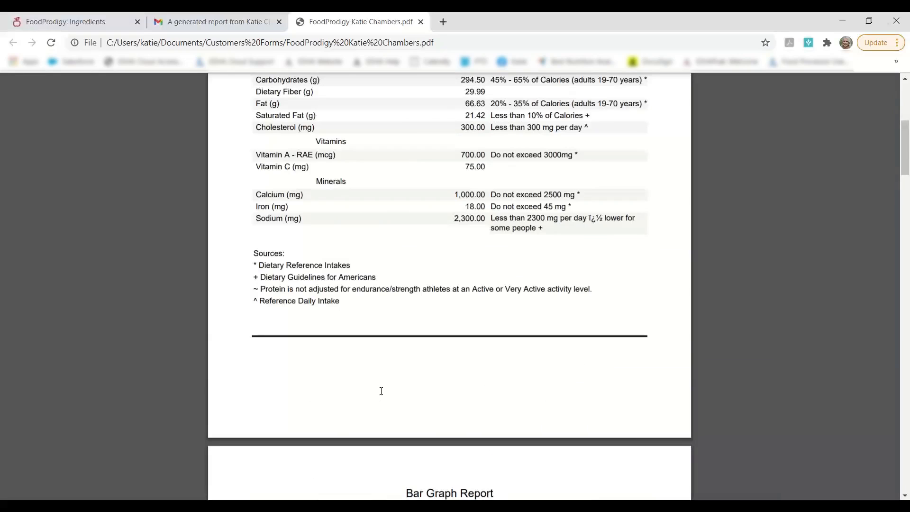
scroll(381, 391, "up", 3)
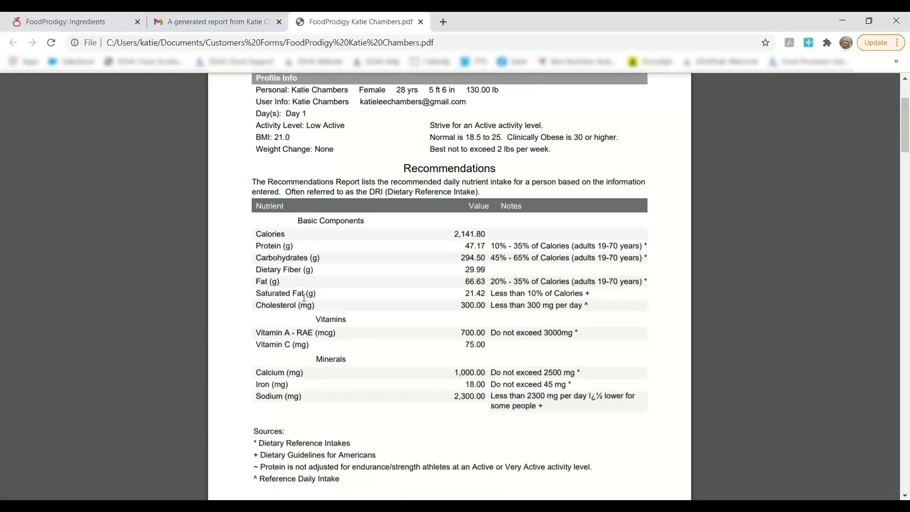
scroll(330, 398, "down", 2)
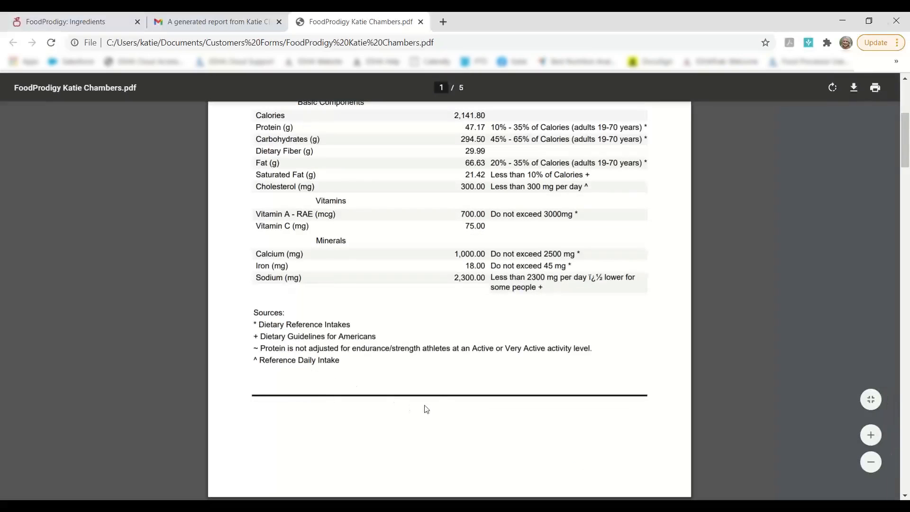
scroll(439, 352, "down", 15)
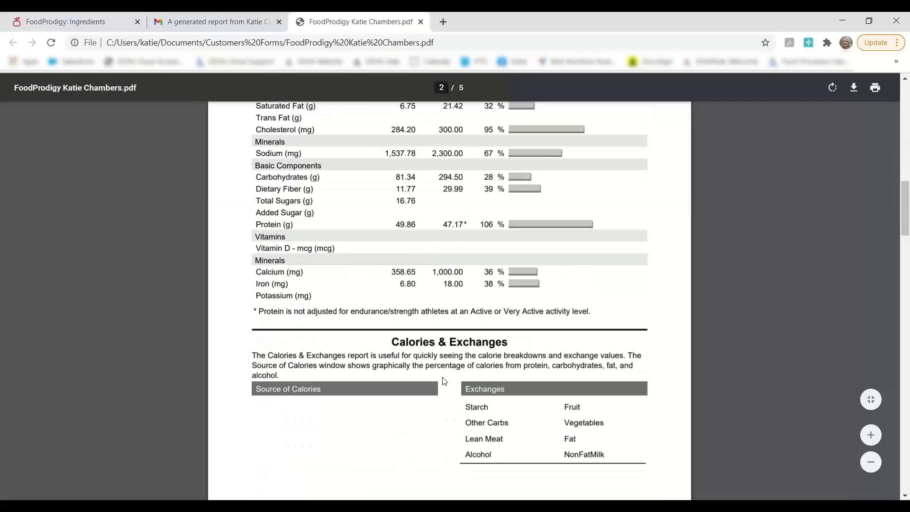
scroll(440, 385, "down", 15)
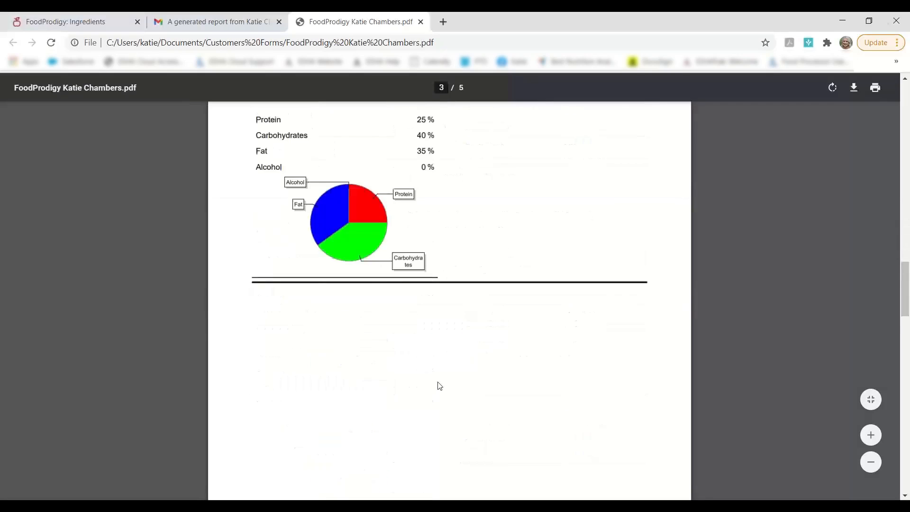
scroll(440, 385, "down", 15)
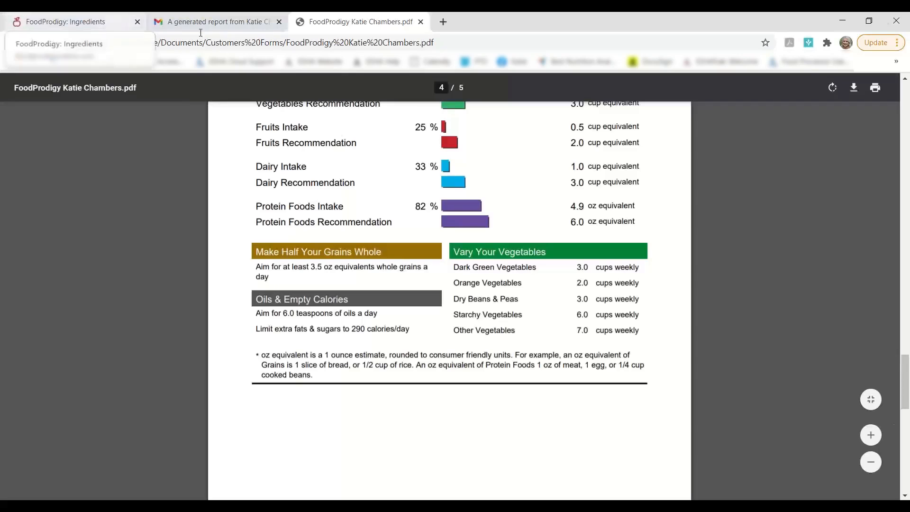
Step: Return to the report email, switch to The Food Processor and import all items from "782cae38-7b61-4761-a9b5-19dd97a1652d (5).exl", always replacing matching items
left_click(213, 25)
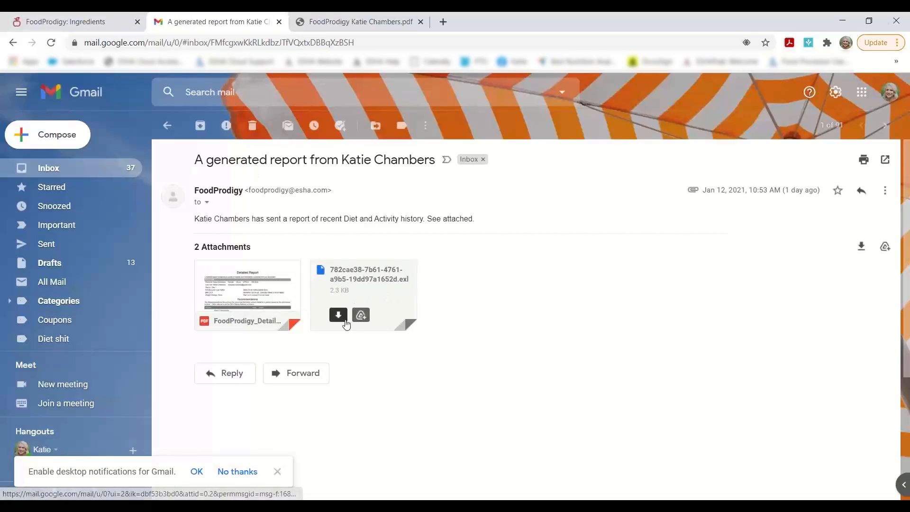
left_click(843, 22)
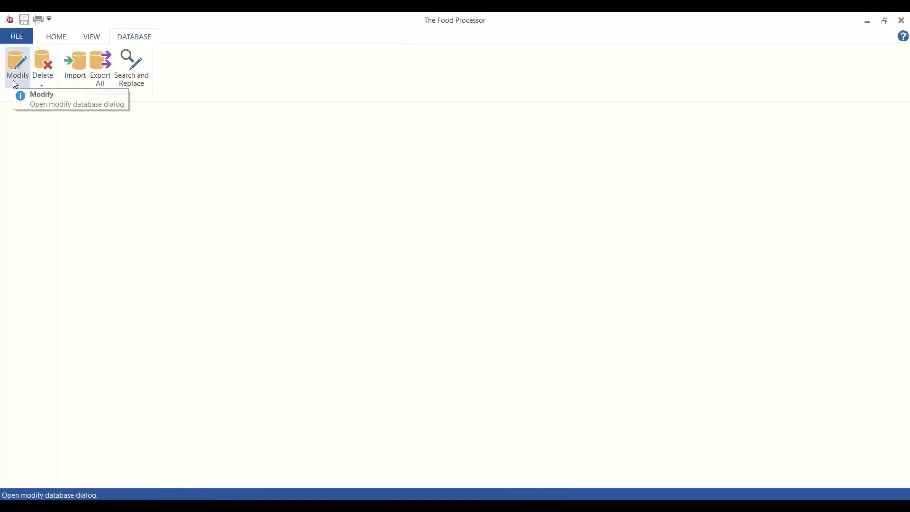
left_click(75, 73)
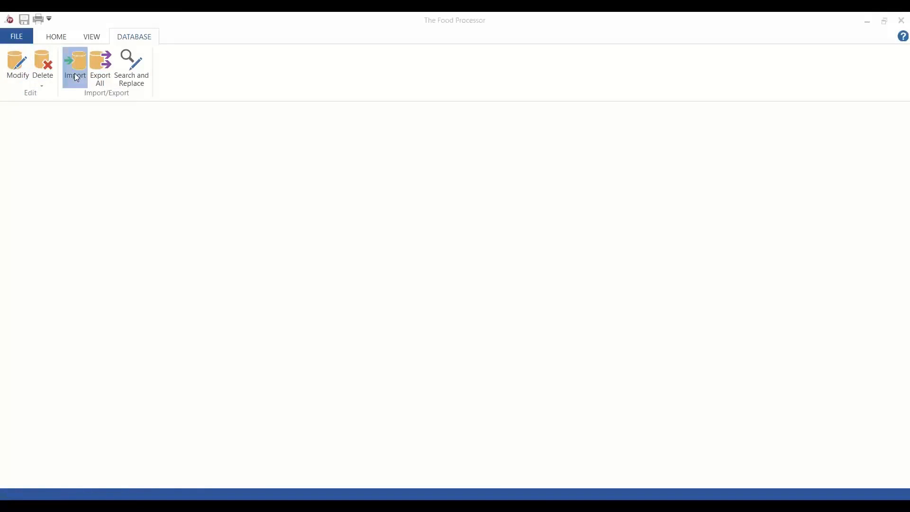
left_click(312, 181)
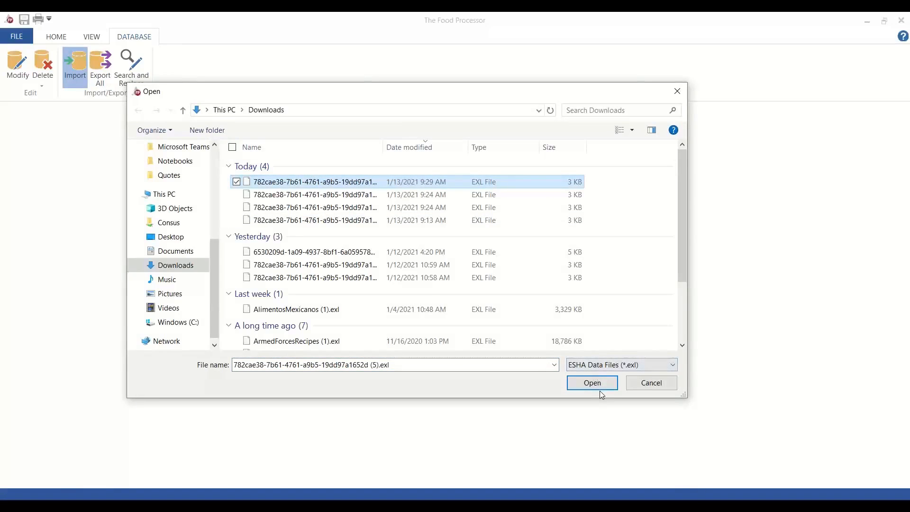
left_click(587, 382)
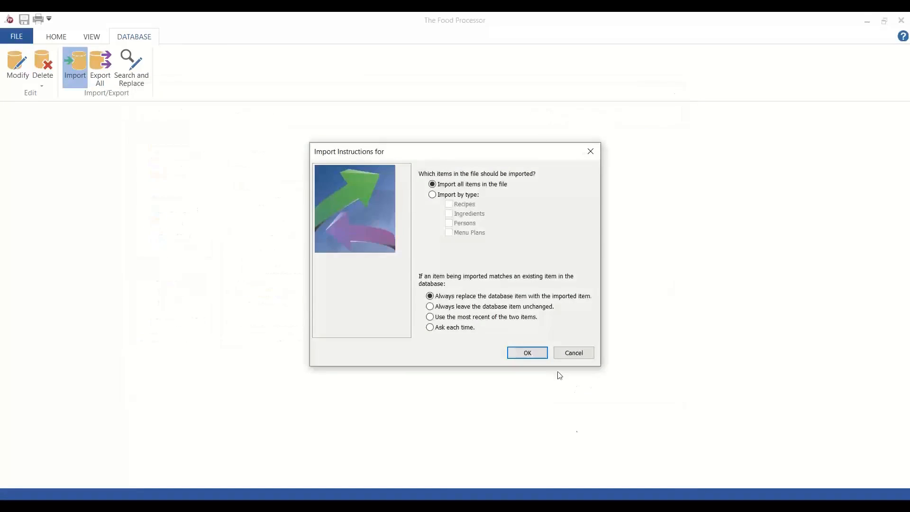
left_click(531, 351)
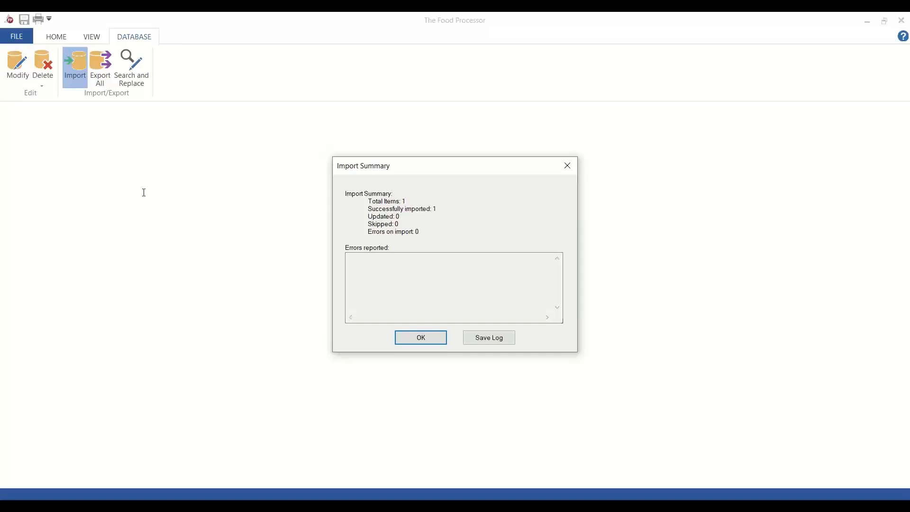
left_click(424, 337)
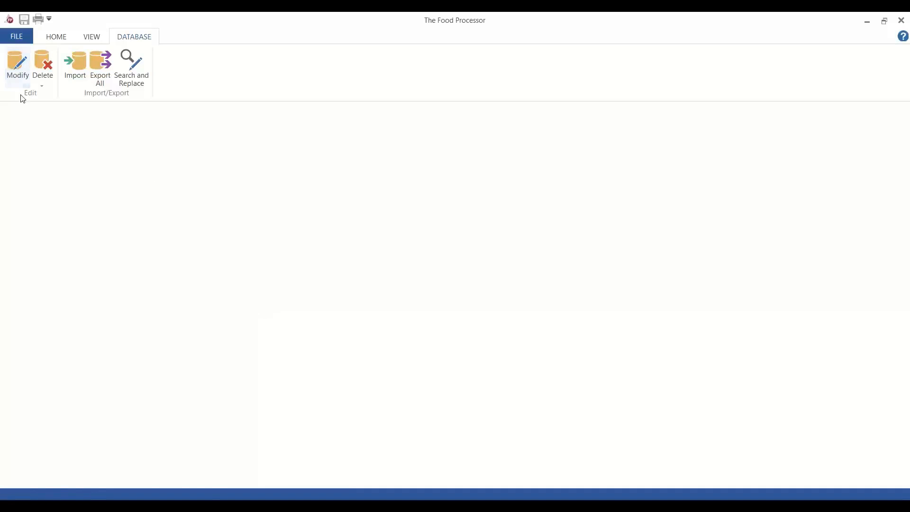
Step: Open the first person record in the list of existing persons
left_click(56, 37)
left_click(43, 78)
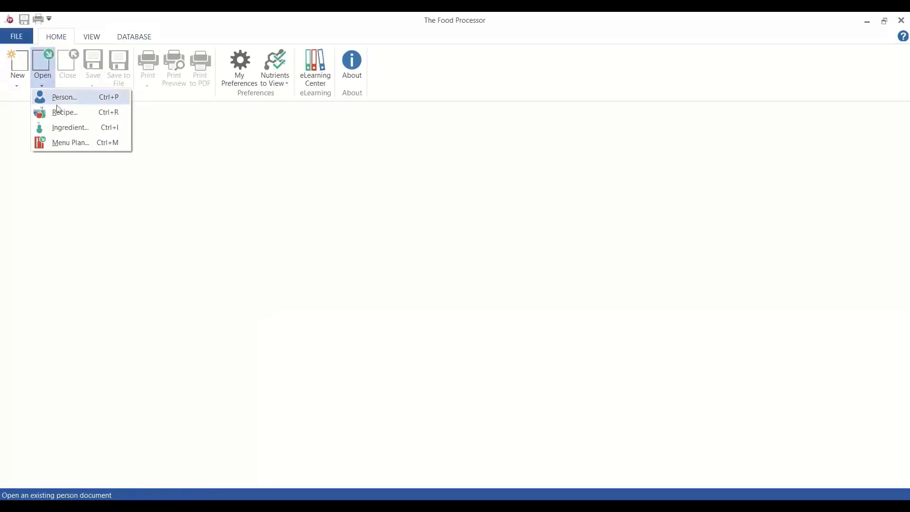
left_click(78, 98)
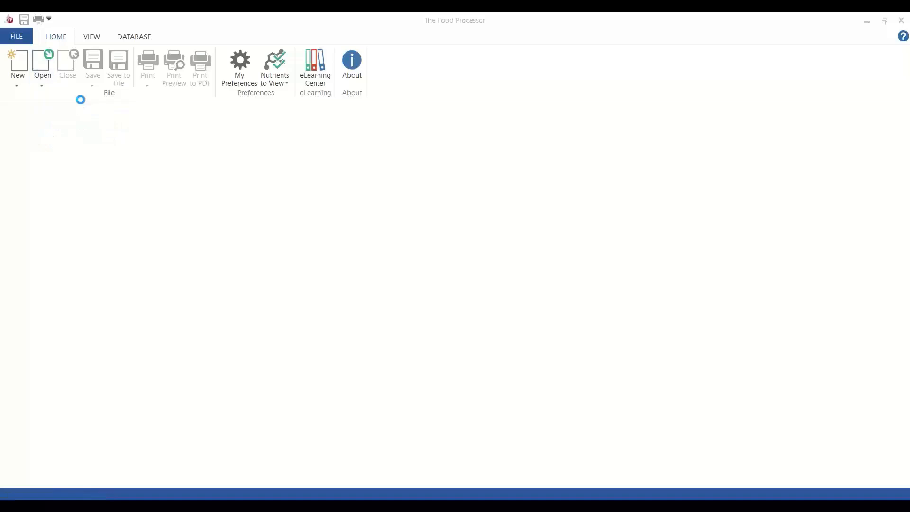
left_click(287, 137)
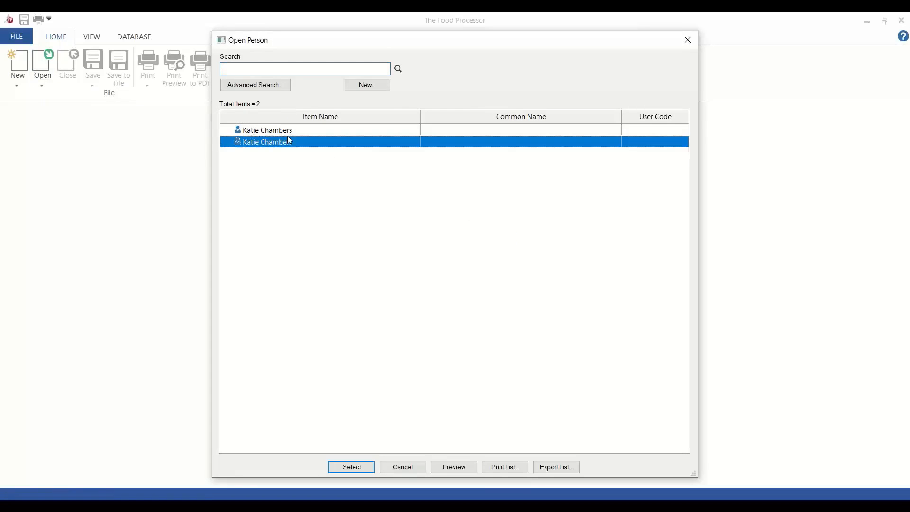
left_click(286, 135)
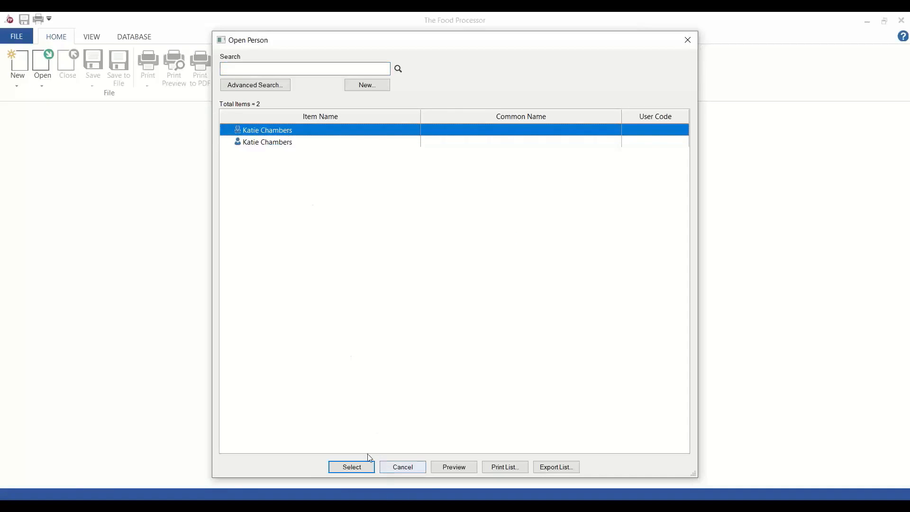
left_click(352, 467)
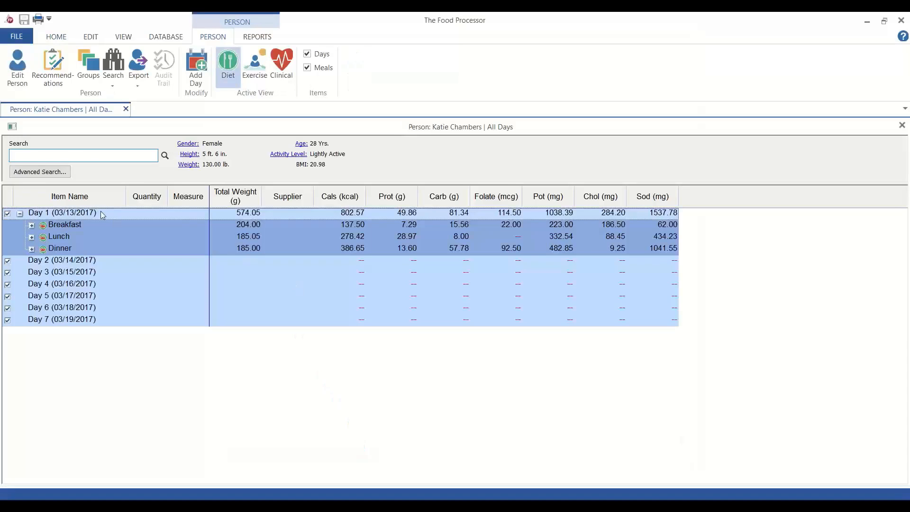
Step: Expand the Day 1 breakfast and lunch to view their foods, and show the person's clinical view
left_click(32, 225)
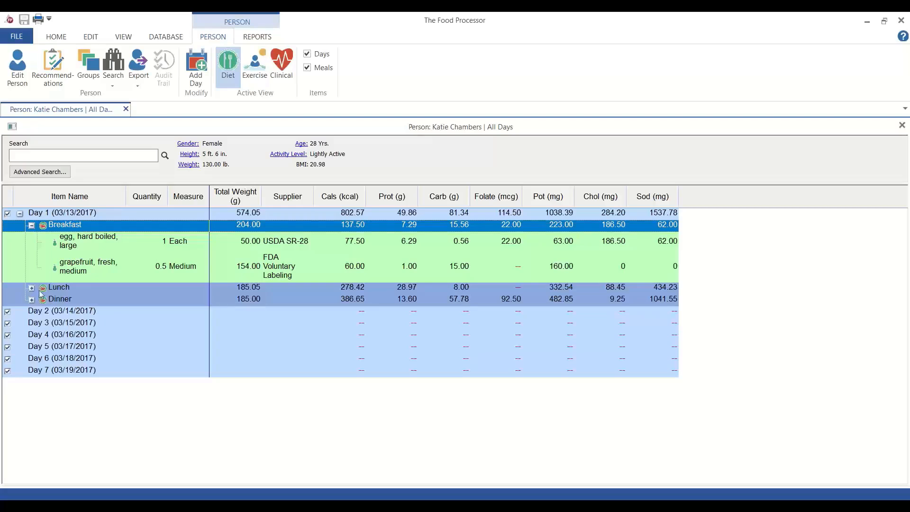
left_click(31, 288)
left_click(281, 67)
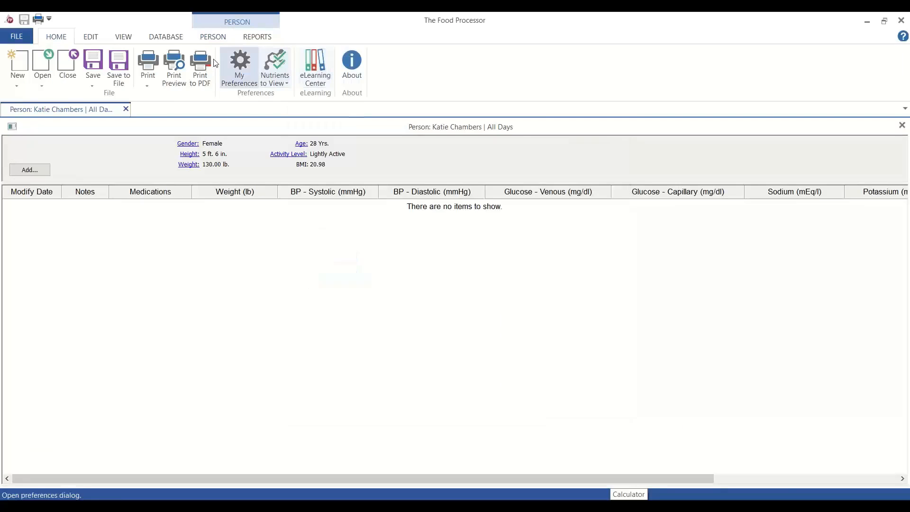
Step: Generate the Spreadsheet report for the client's recorded days
left_click(256, 37)
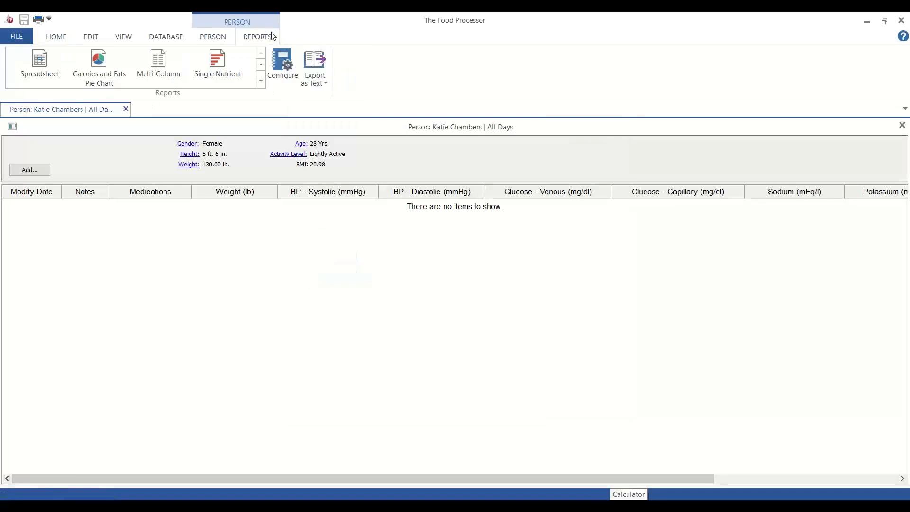
left_click(51, 67)
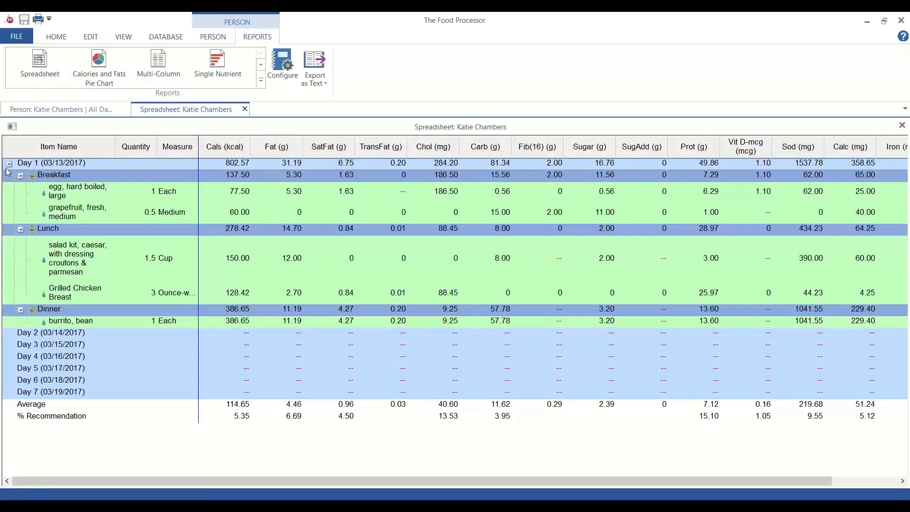